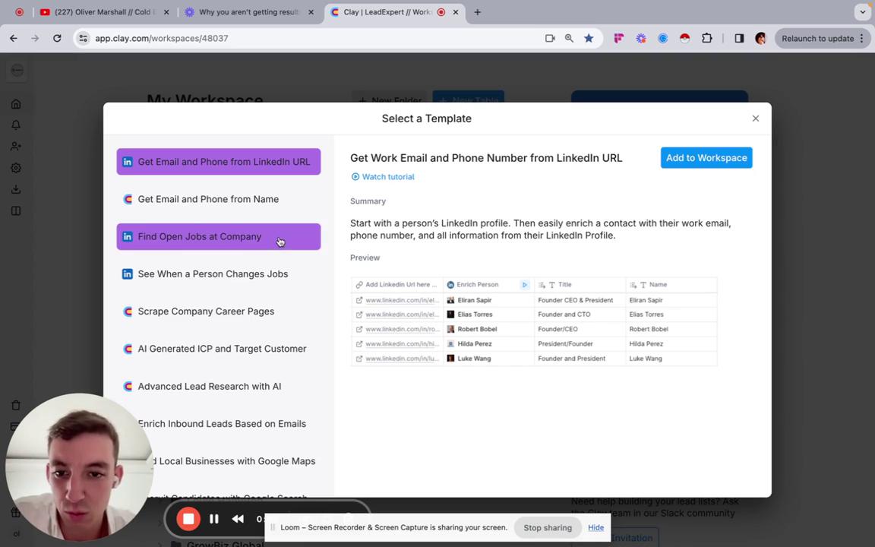
scroll(306, 363, down, 3)
scroll(306, 363, up, 3)
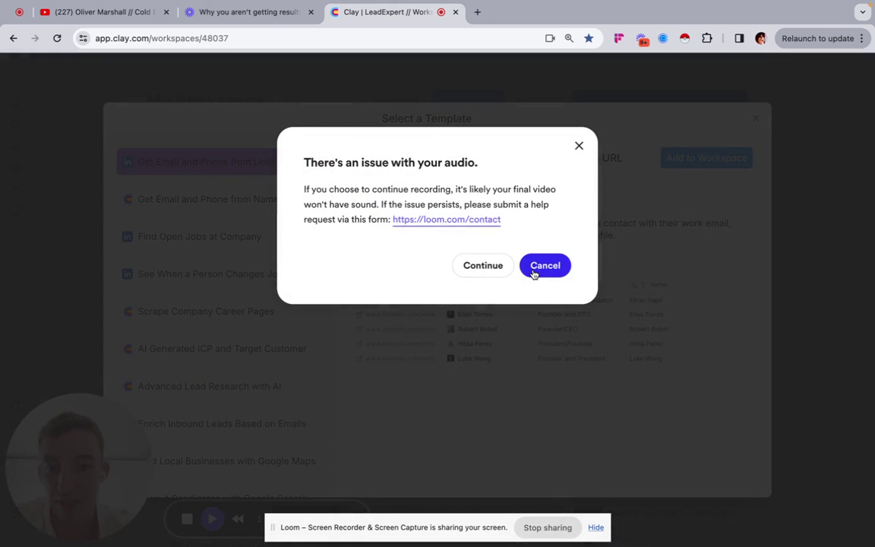
click(535, 270)
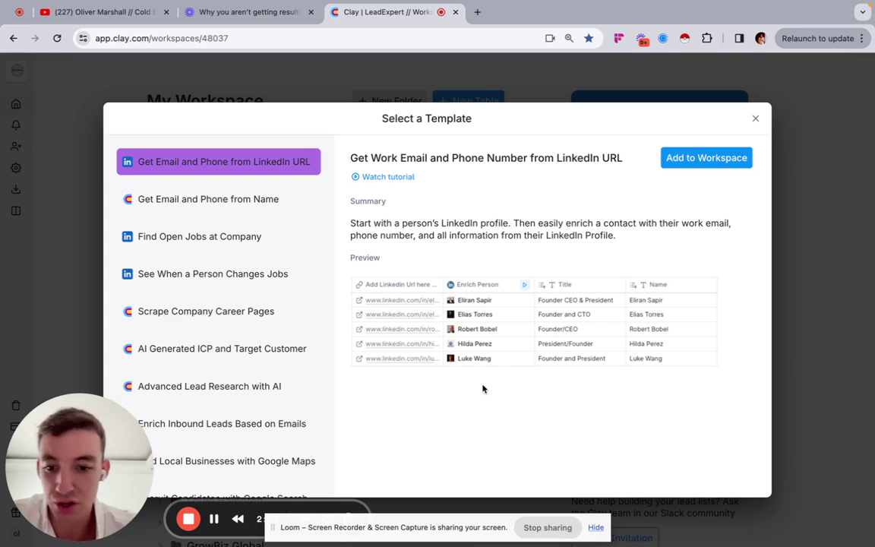
- Preview the Get Emails from Github Contributors template and read its summary about starting with a Github repository link
scroll(228, 364, down, 4)
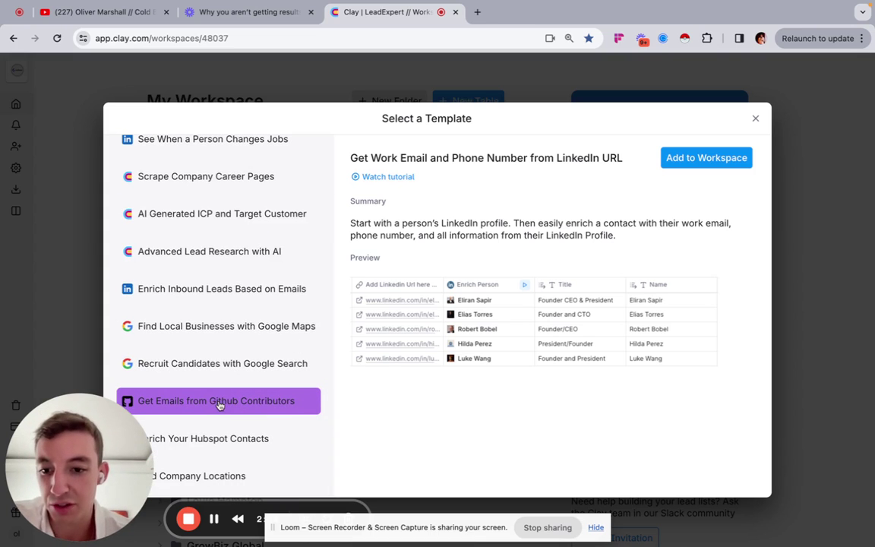
click(218, 403)
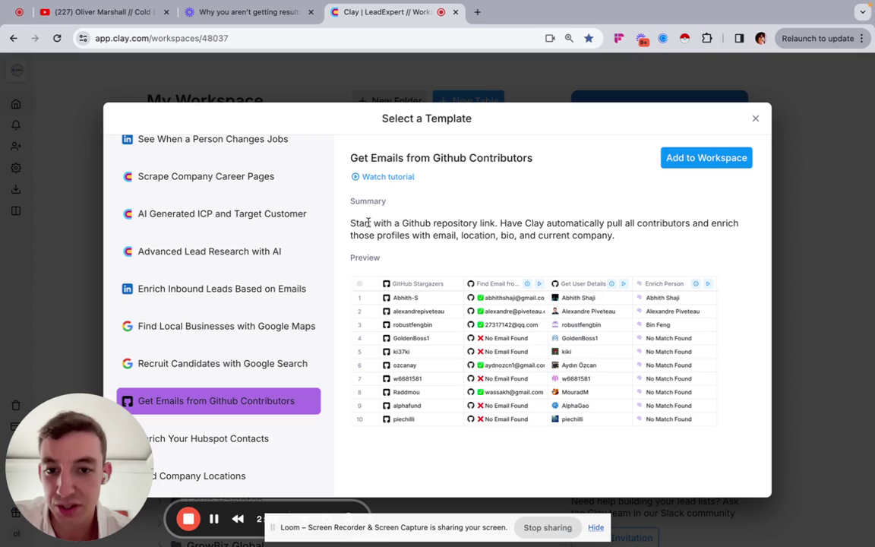
drag(369, 223, 477, 223)
click(464, 221)
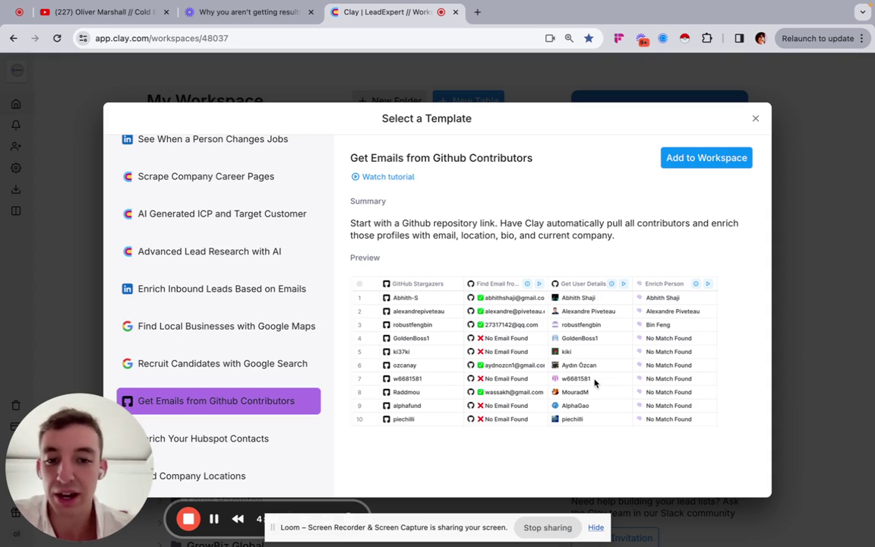
- Preview the Find Open Jobs at Company template, followed by the AI Generated ICP and Target Customer template
scroll(289, 272, up, 3)
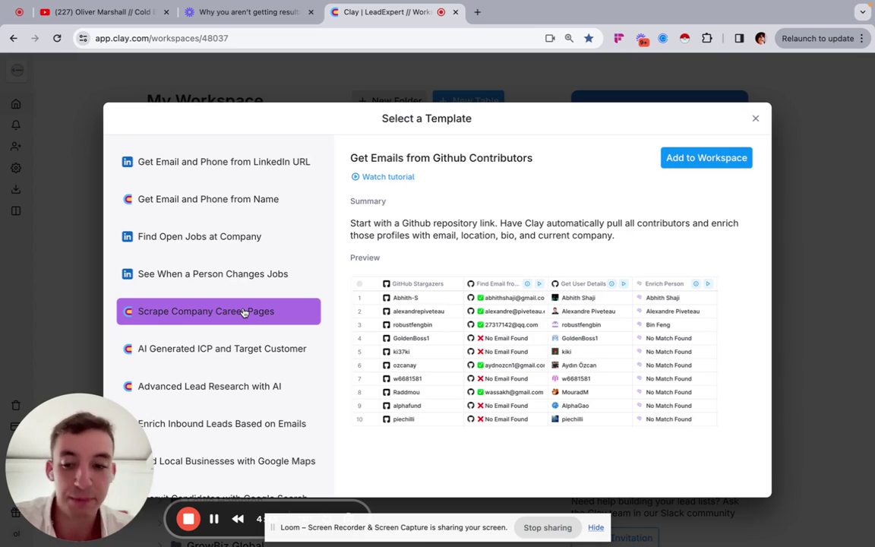
click(235, 241)
scroll(240, 281, down, 3)
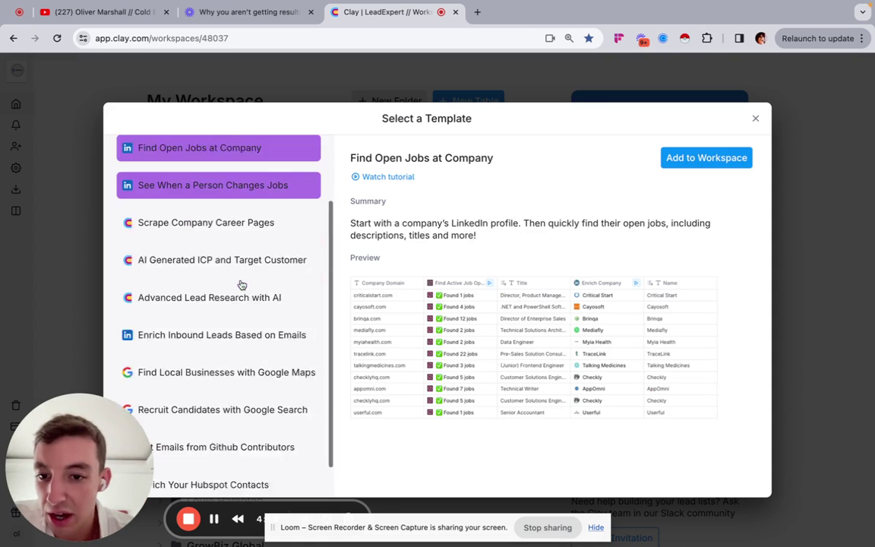
scroll(215, 354, down, 1)
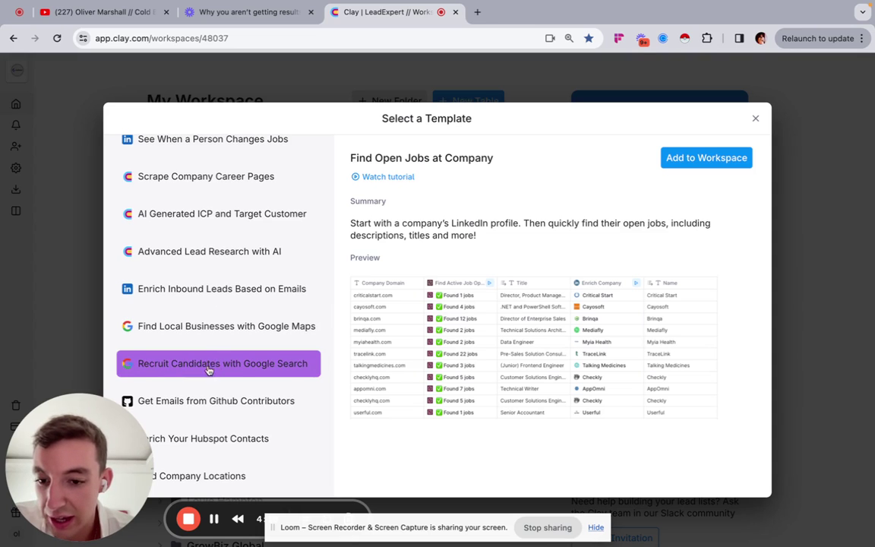
scroll(231, 319, up, 5)
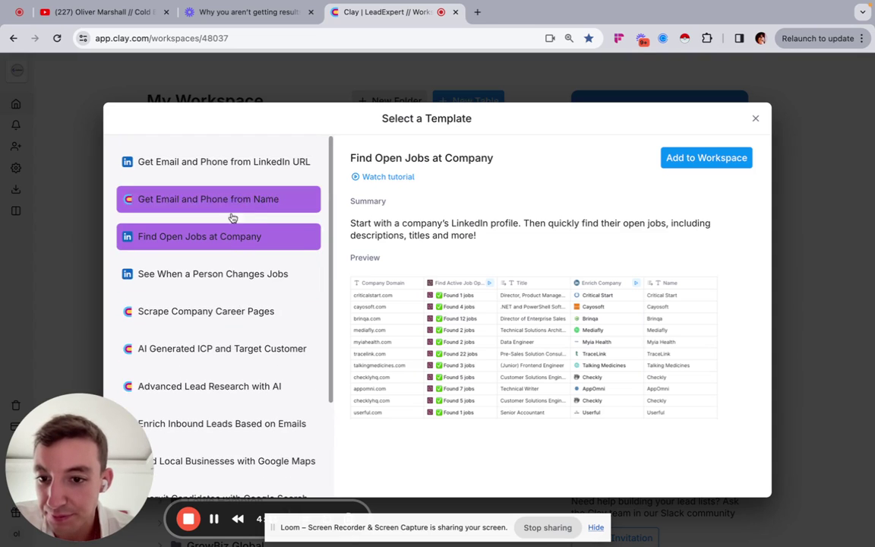
scroll(230, 286, down, 3)
scroll(230, 287, down, 1)
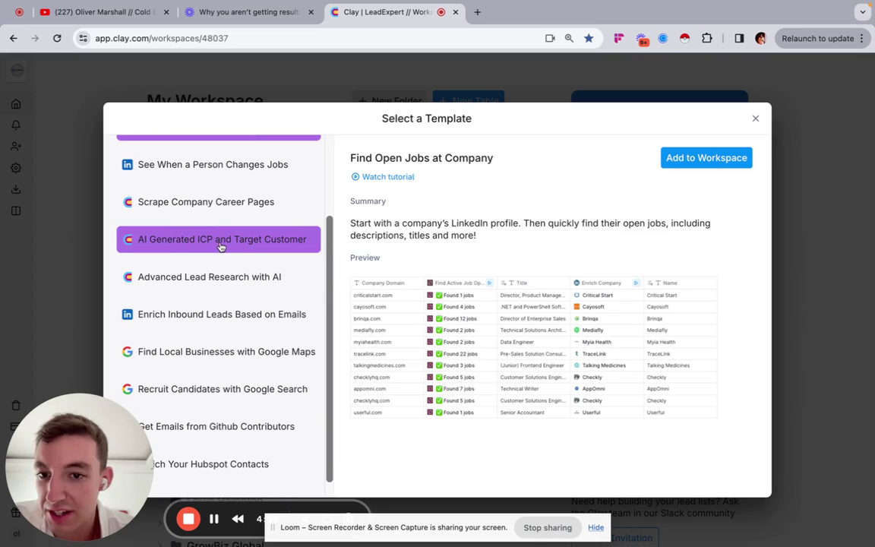
click(220, 243)
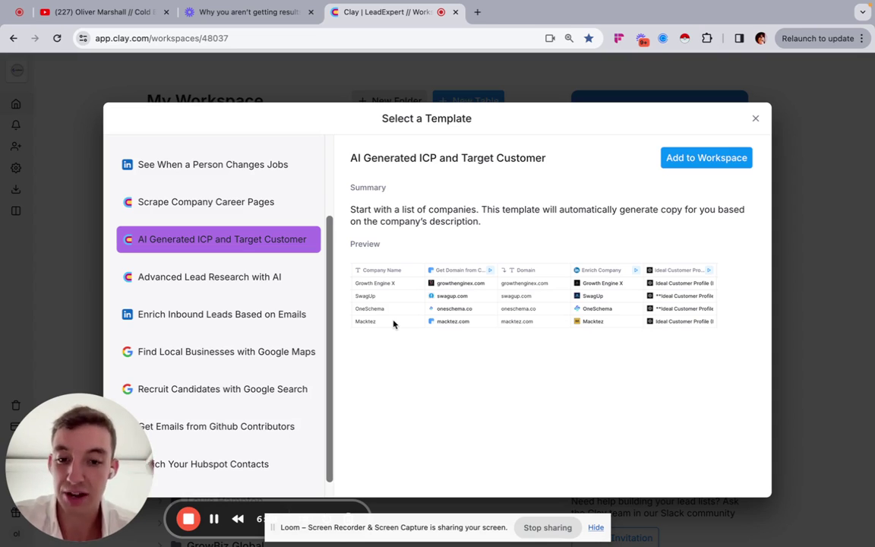
- Look through the template list again and return to the preview of Find Open Jobs at Company
scroll(213, 292, up, 3)
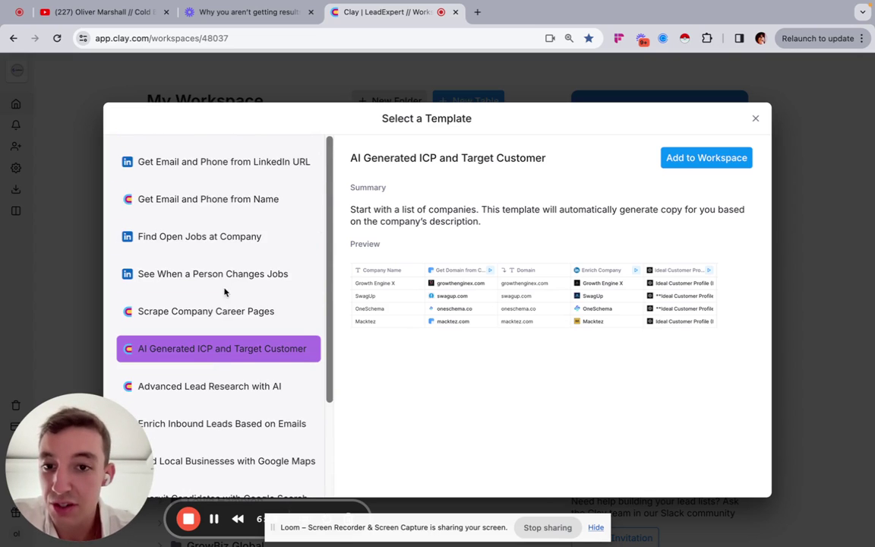
scroll(225, 292, down, 4)
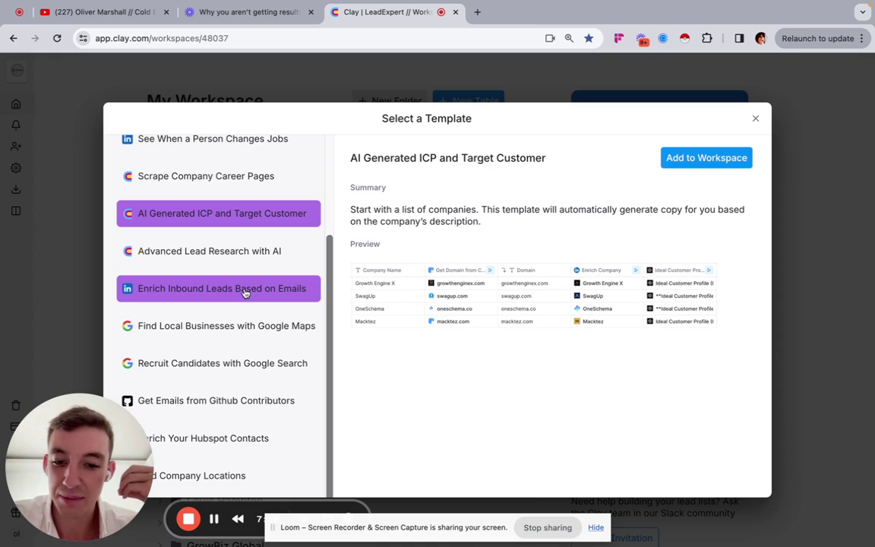
scroll(244, 293, up, 5)
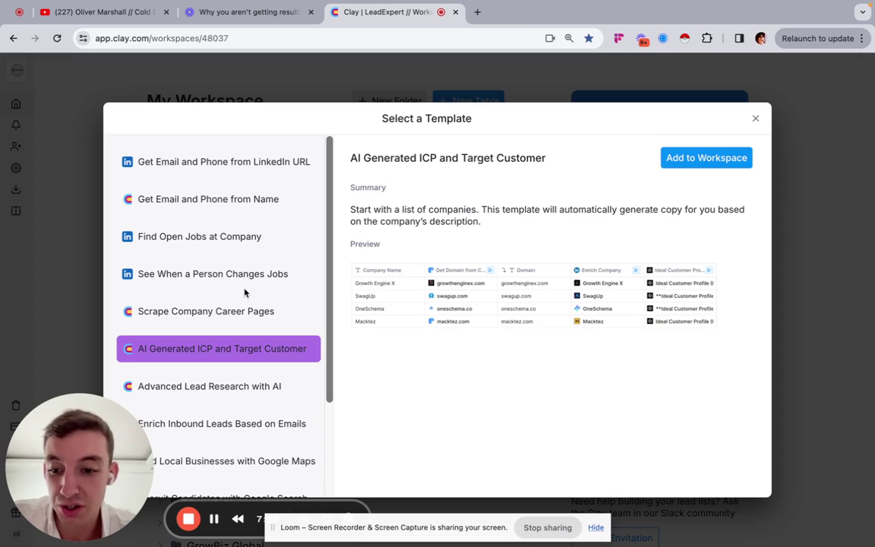
click(249, 238)
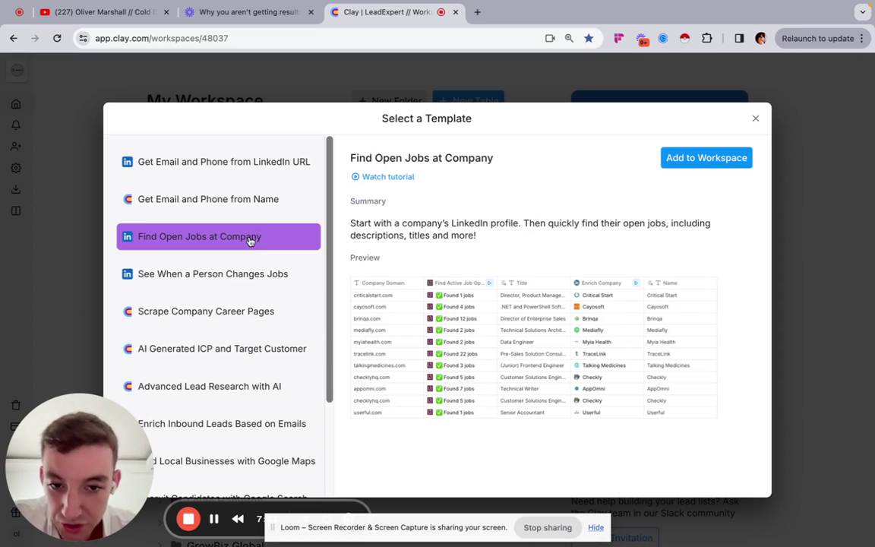
- Add the Find Local Businesses with Google Maps template to the workspace
scroll(250, 240, down, 4)
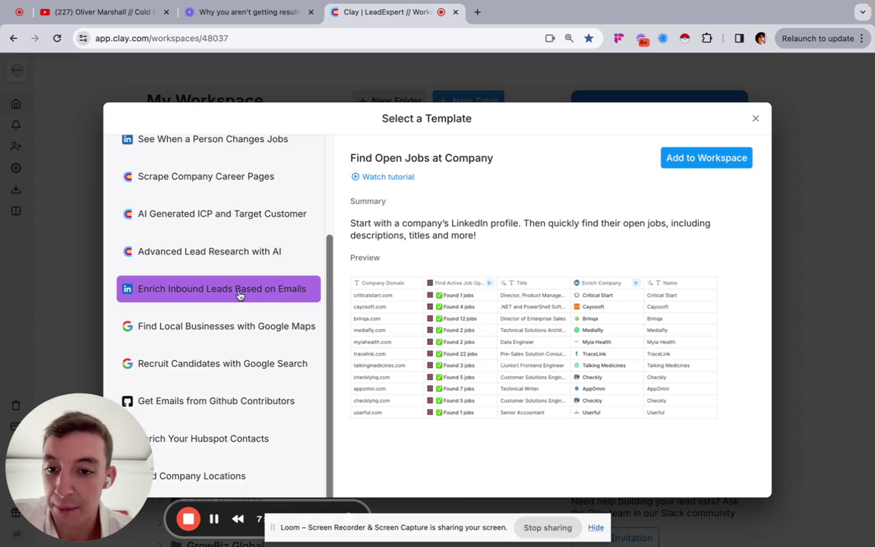
click(229, 328)
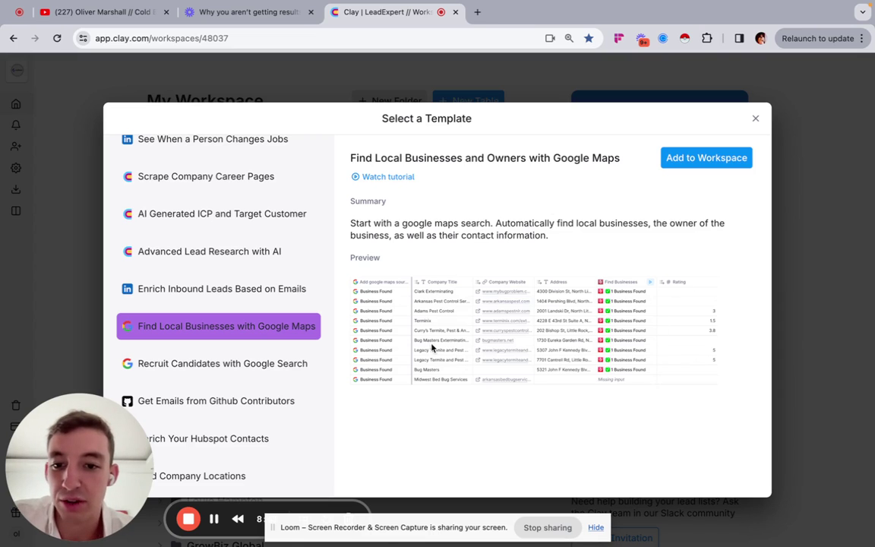
click(703, 157)
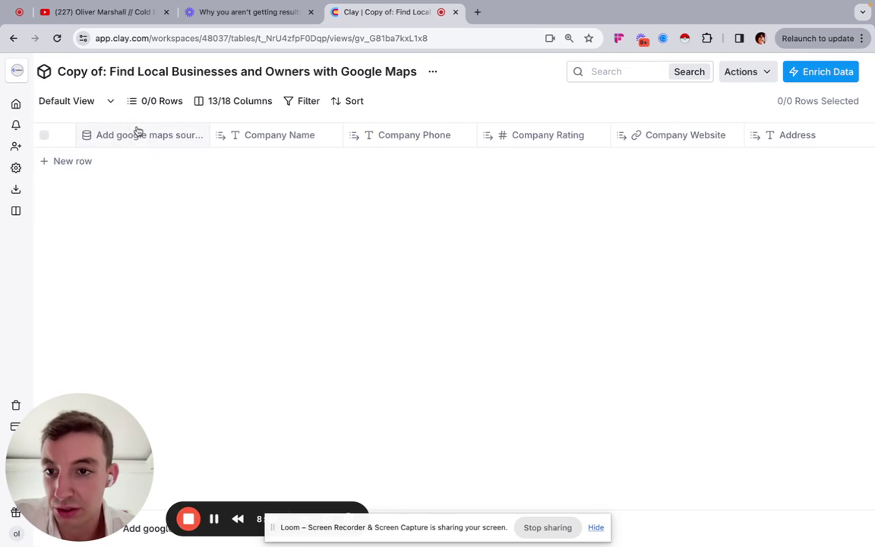
- Add an empty row to the table and select its cell in the Google Maps source column
click(72, 160)
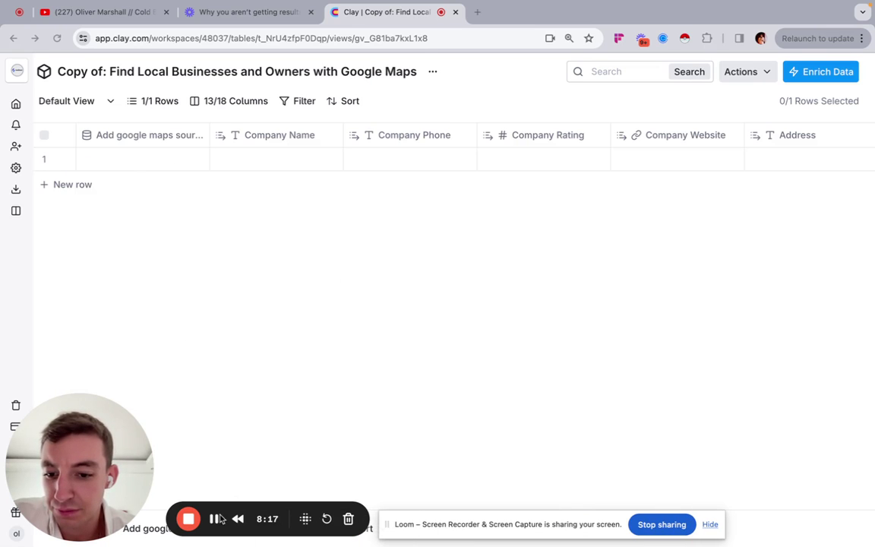
click(99, 156)
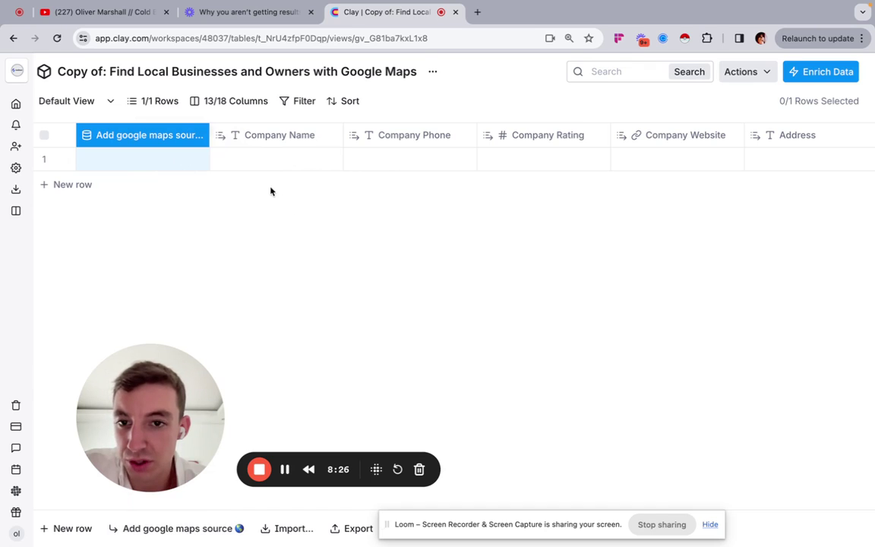
- Examine the template's columns from the Google Maps source and company details through the enrichment columns to Validated Work Email
scroll(423, 157, right, 3)
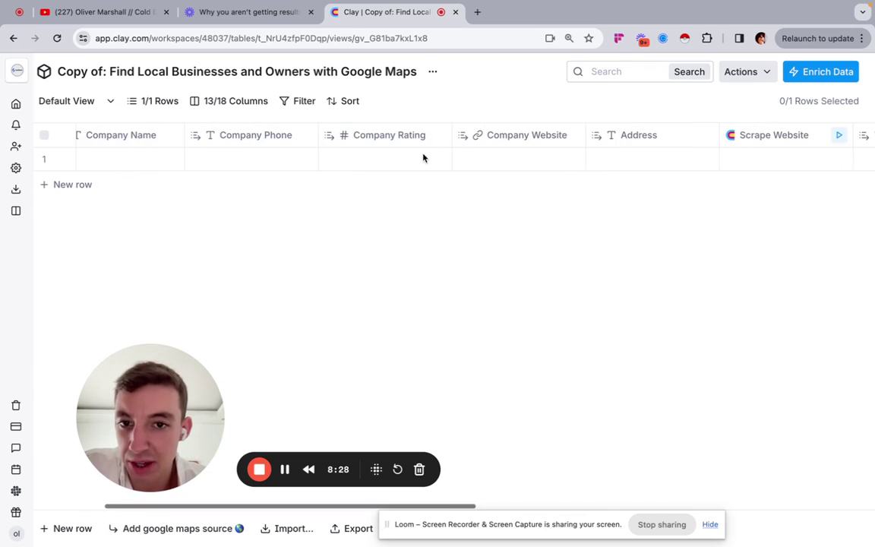
scroll(400, 160, right, 5)
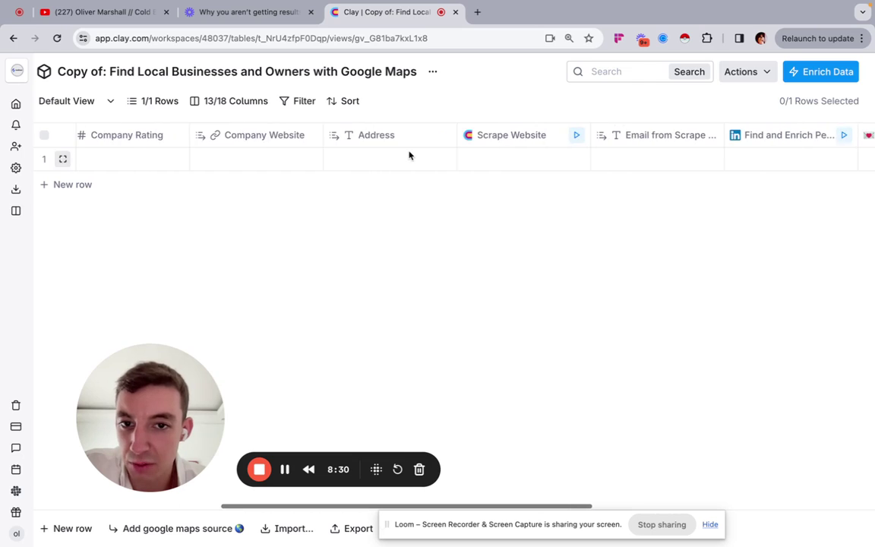
scroll(409, 156, right, 3)
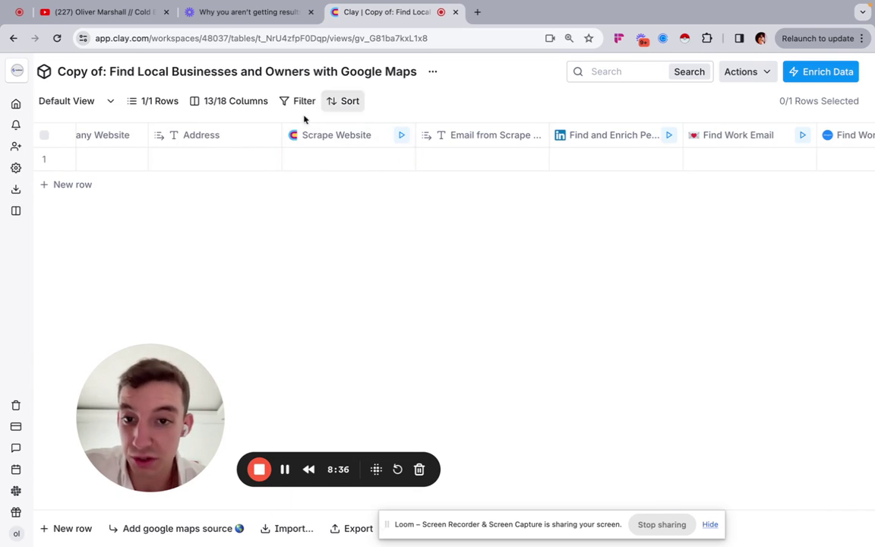
scroll(218, 163, left, 5)
click(180, 160)
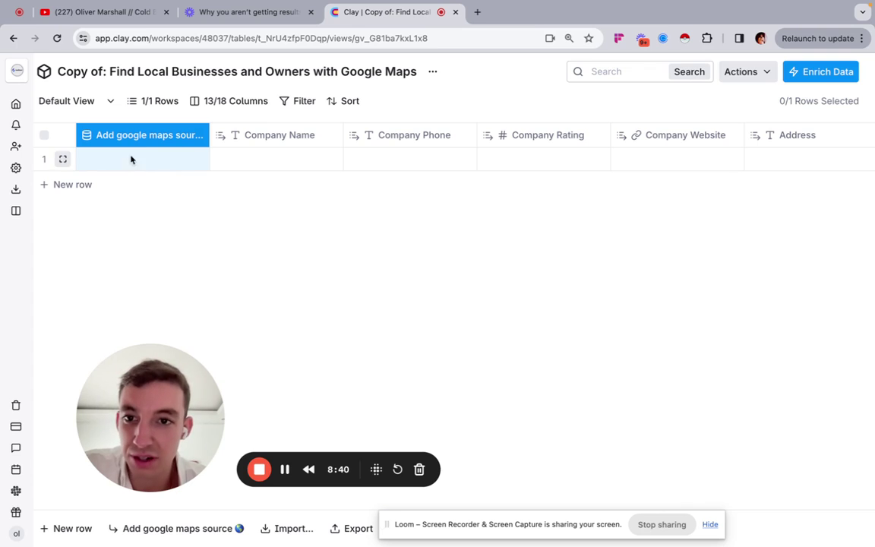
scroll(357, 166, right, 10)
scroll(359, 166, left, 8)
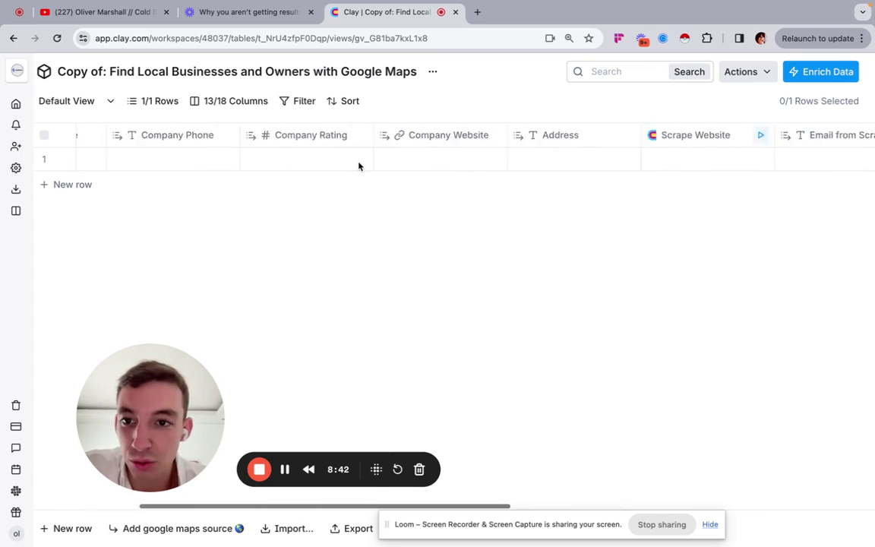
scroll(359, 166, left, 2)
scroll(360, 164, right, 6)
scroll(248, 141, left, 2)
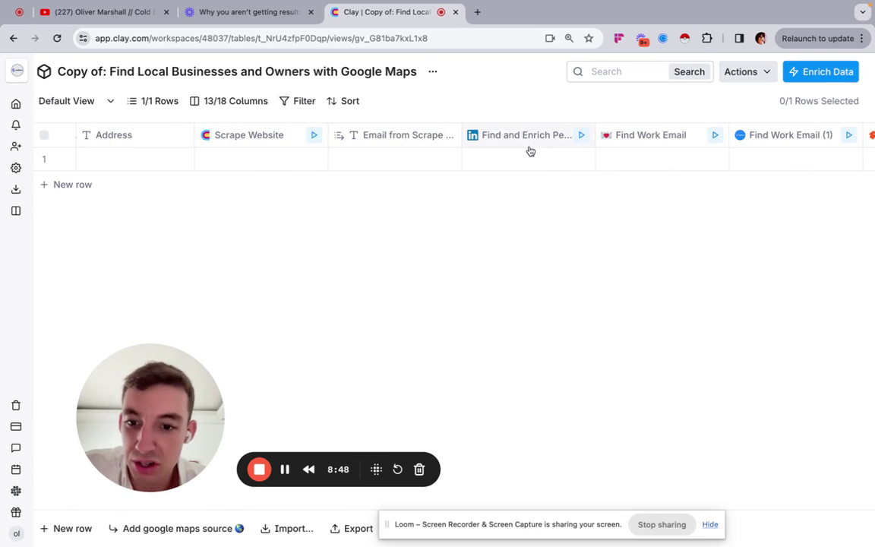
scroll(528, 141, right, 6)
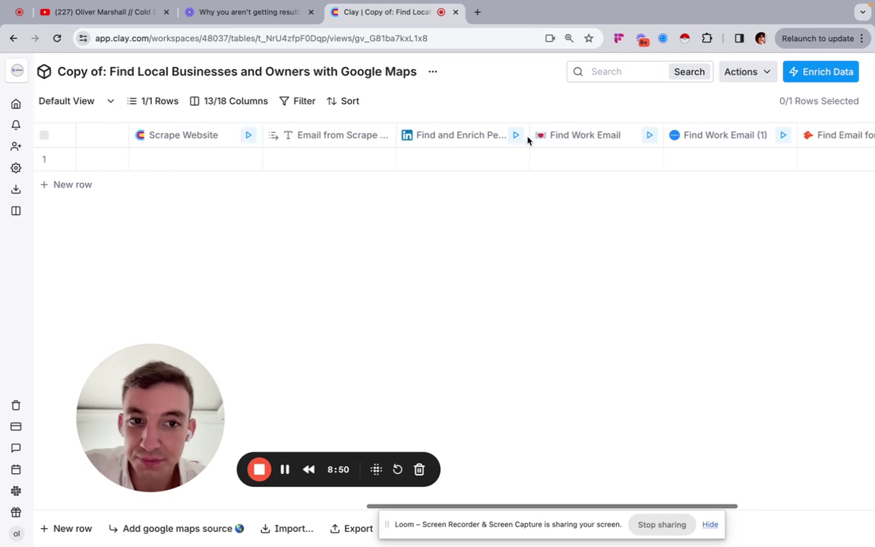
scroll(521, 148, right, 2)
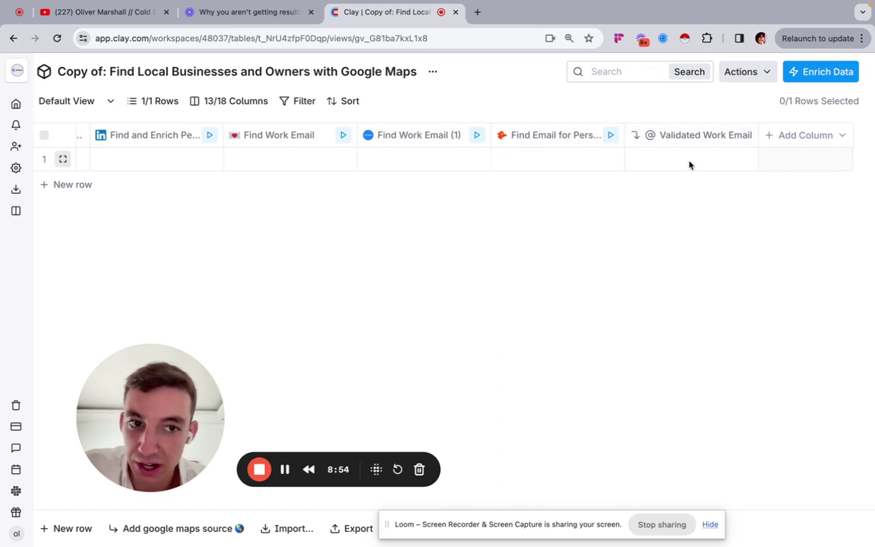
scroll(672, 155, left, 10)
scroll(672, 154, left, 4)
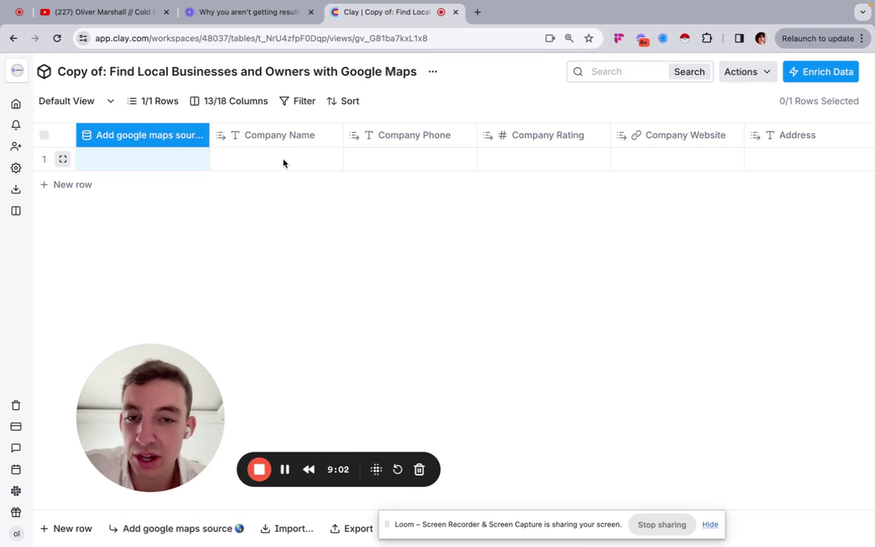
scroll(283, 162, right, 10)
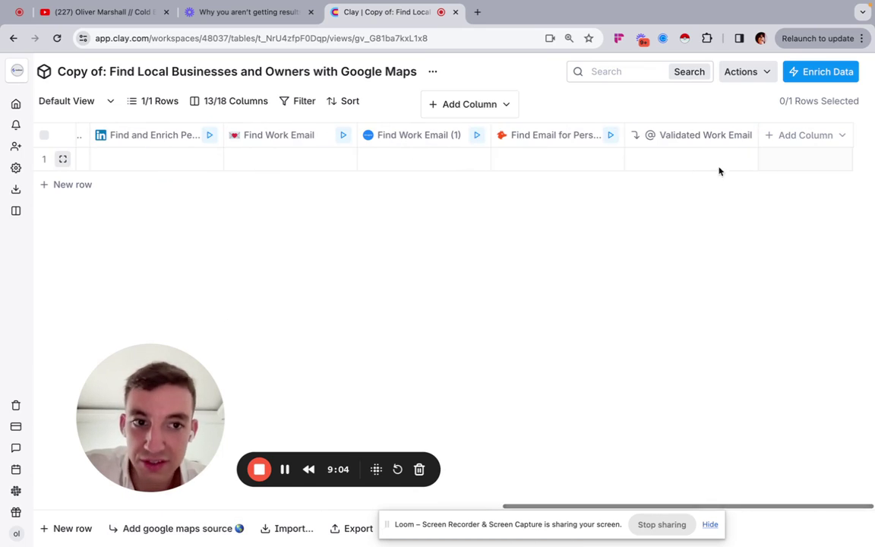
scroll(644, 154, left, 5)
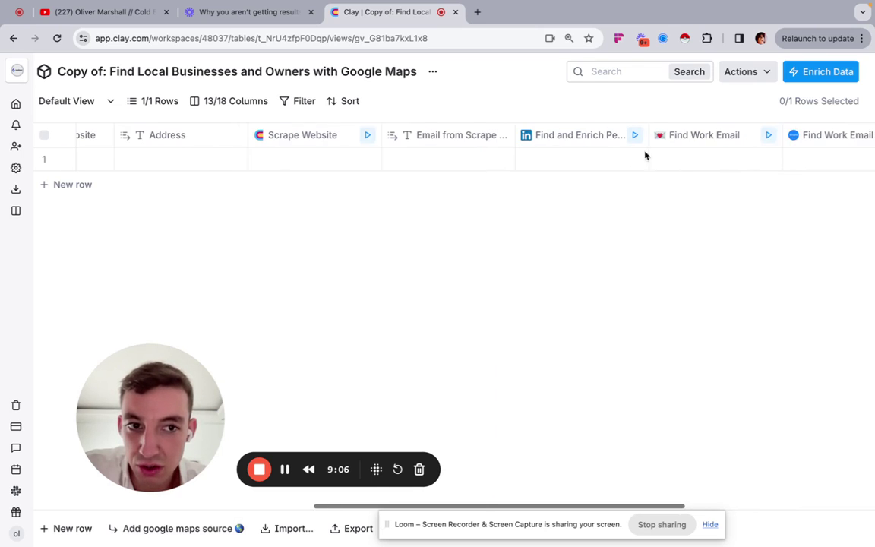
scroll(664, 161, right, 5)
scroll(536, 248, left, 10)
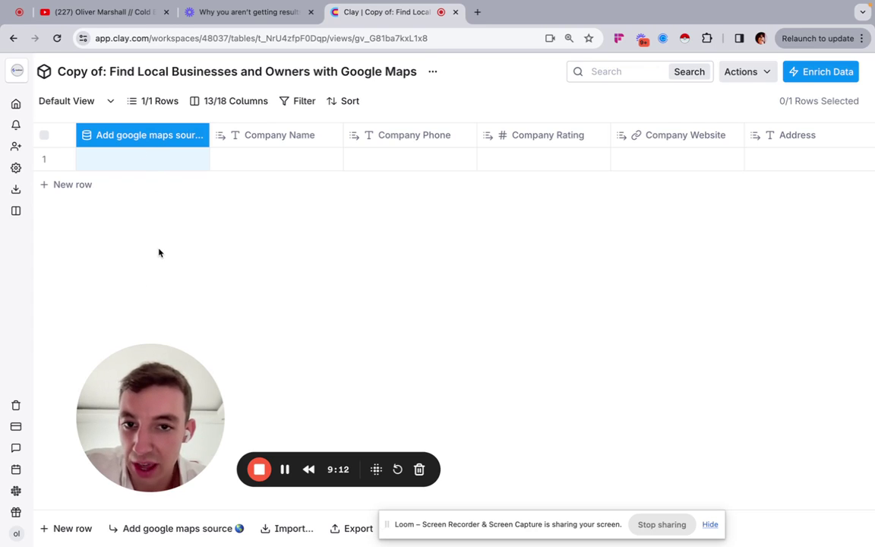
scroll(541, 202, right, 10)
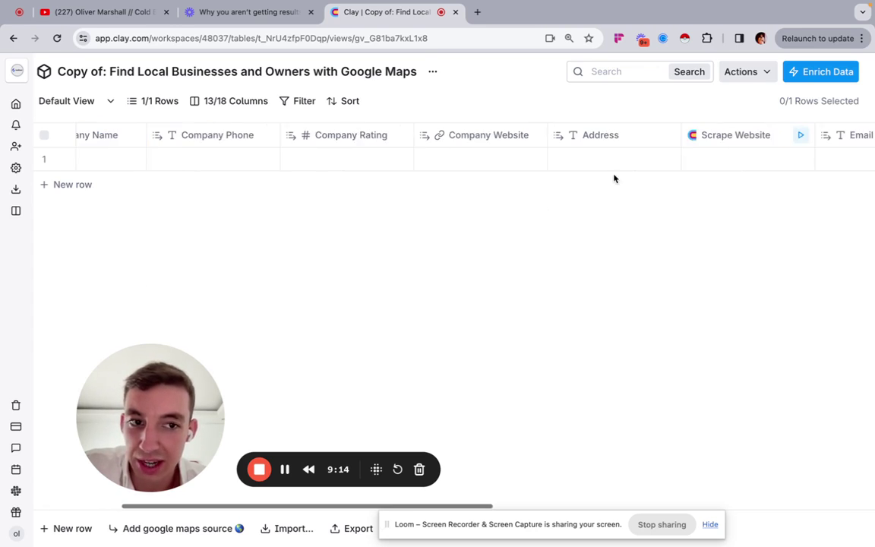
scroll(243, 179, left, 15)
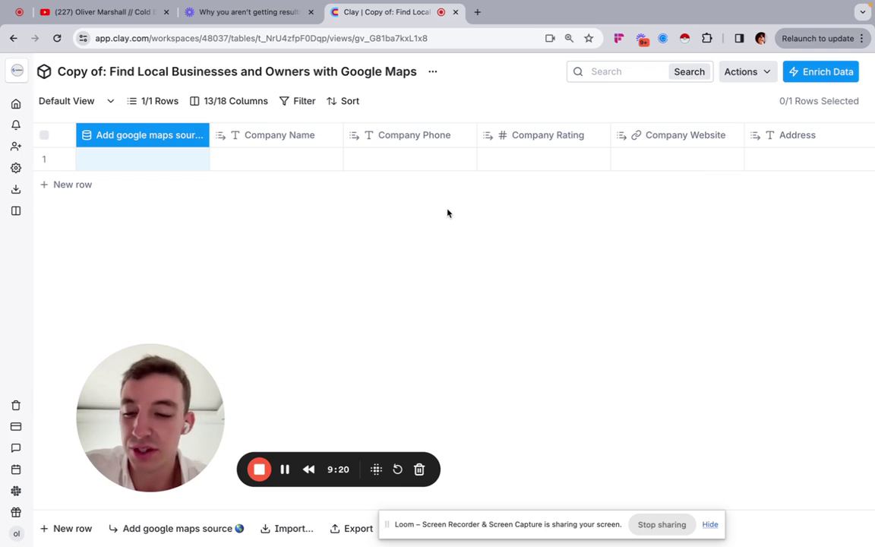
scroll(447, 213, right, 3)
scroll(447, 213, right, 10)
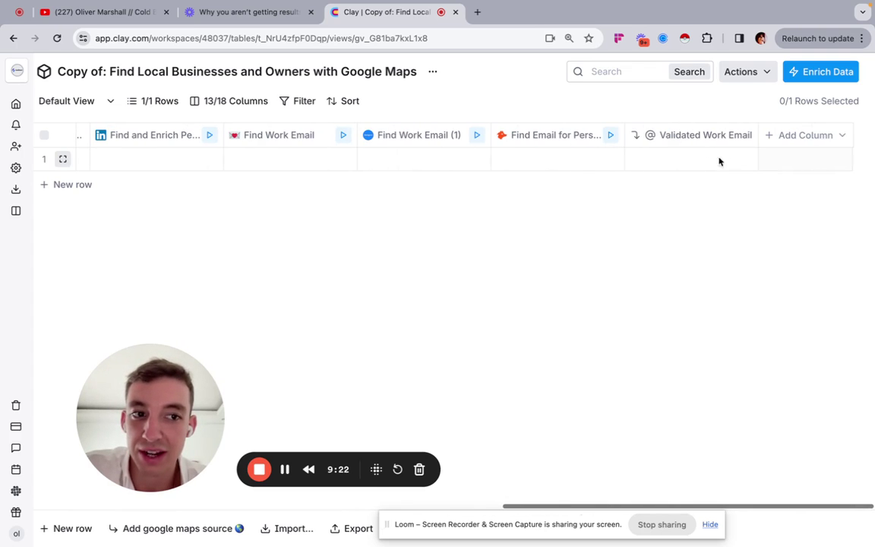
- Review the table's columns twice more, from the Google Maps source through website scraping and people enrichment to the work email columns, ending at the source column
scroll(643, 167, left, 12)
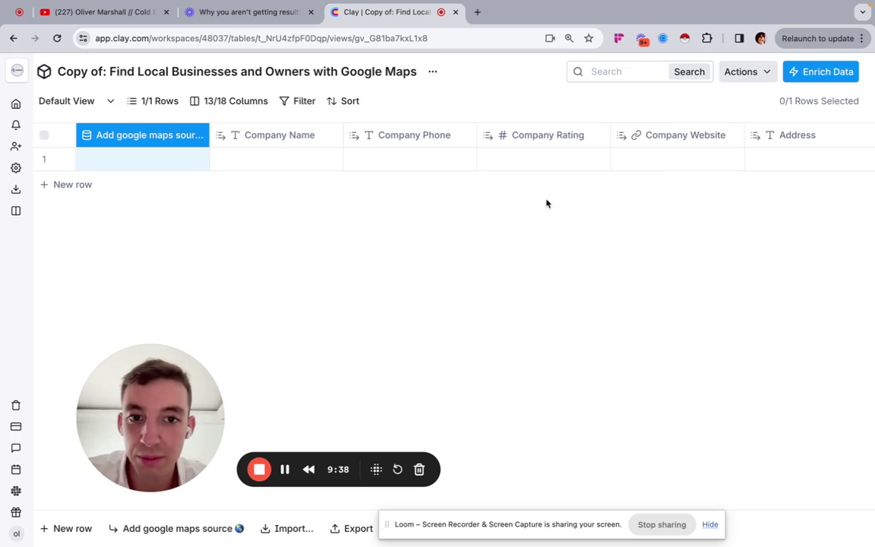
scroll(516, 179, right, 5)
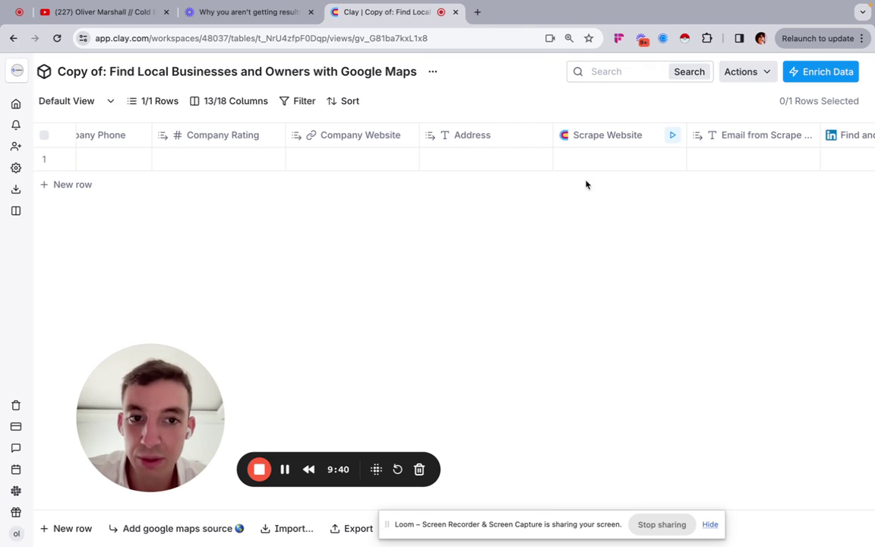
scroll(640, 184, right, 3)
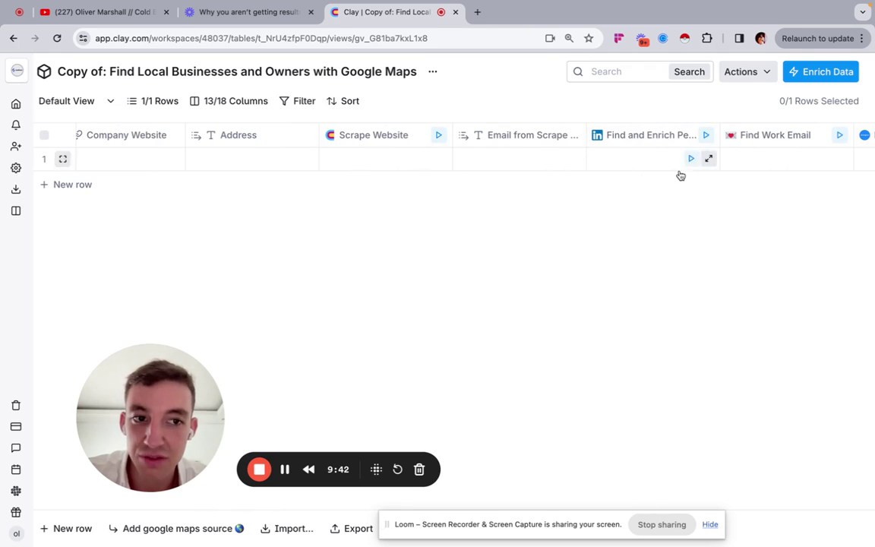
scroll(677, 177, right, 4)
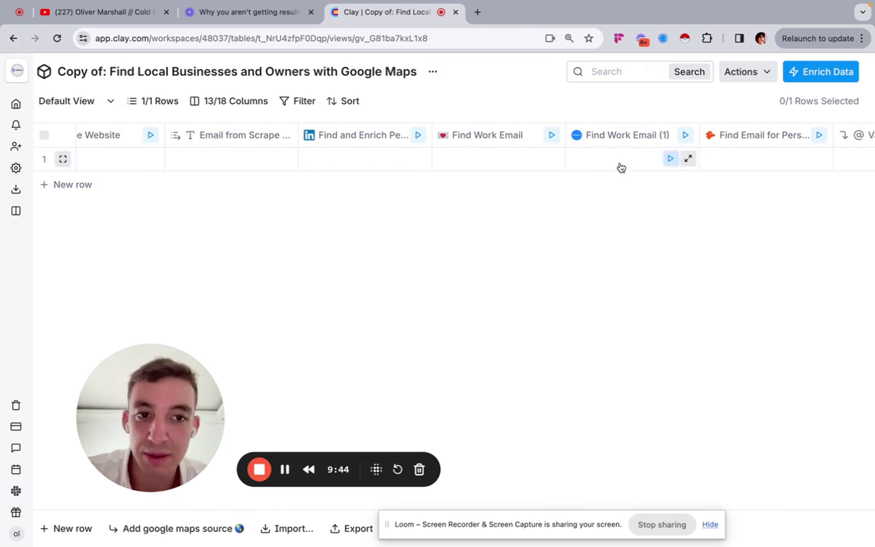
scroll(495, 158, right, 4)
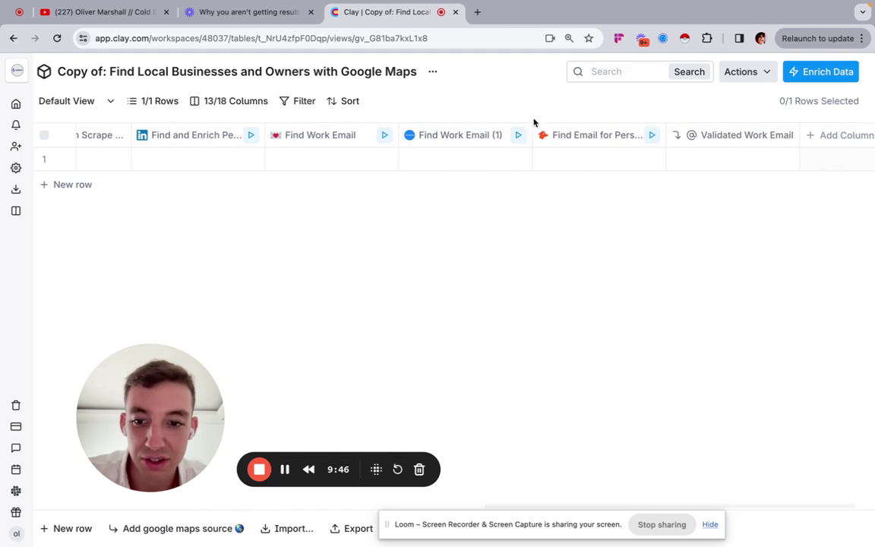
scroll(557, 230, left, 10)
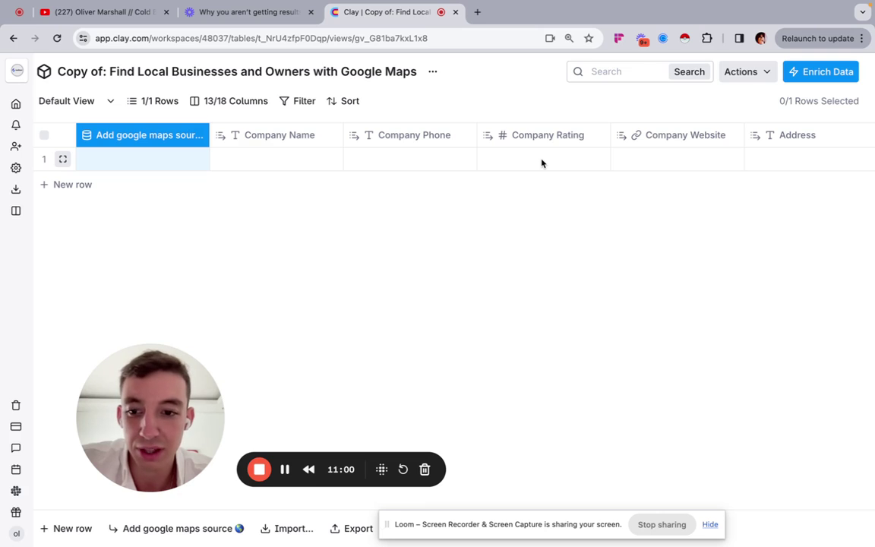
scroll(542, 164, right, 5)
scroll(541, 163, right, 5)
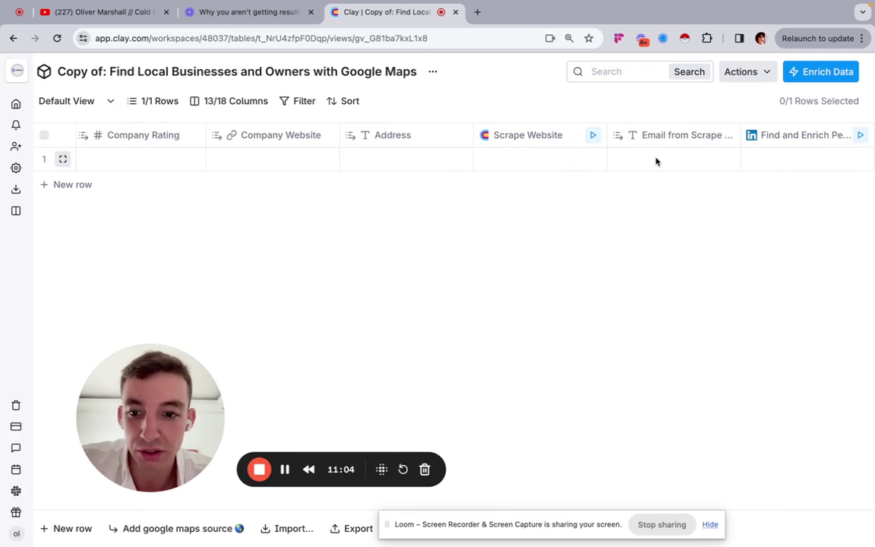
scroll(650, 161, right, 7)
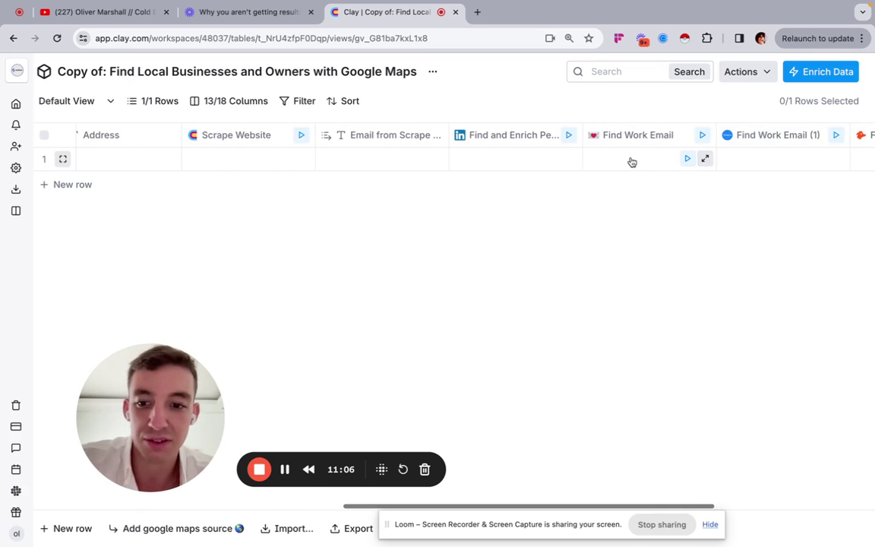
scroll(630, 162, right, 9)
scroll(567, 163, left, 20)
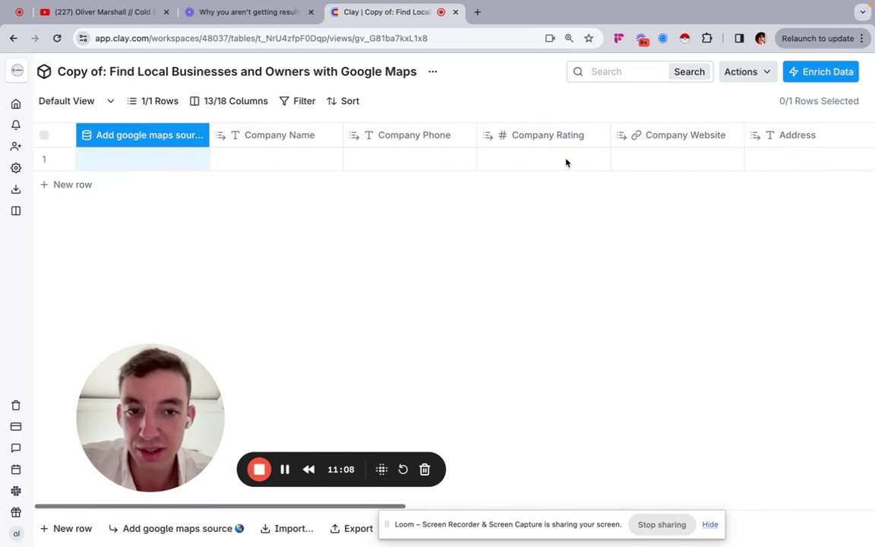